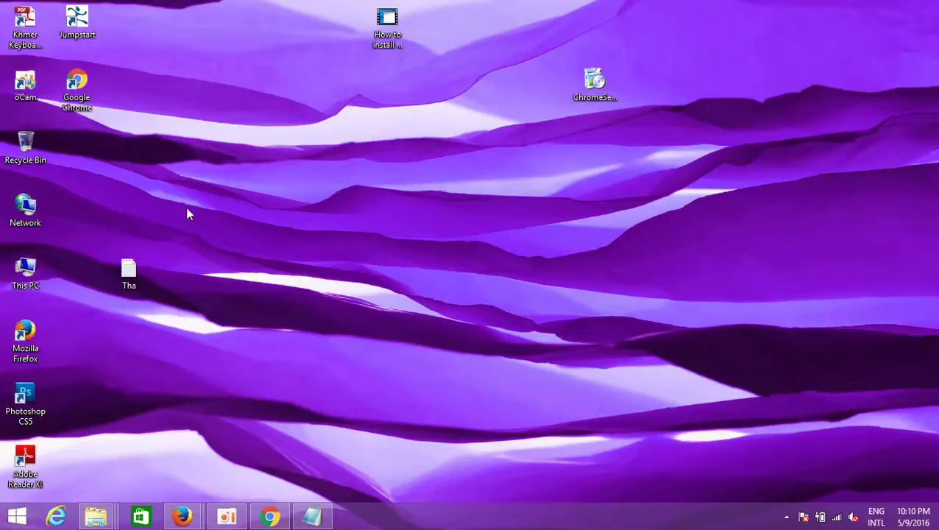
- Open the Sony Vegas Pro 13.0 build 290 (64 bit) folder inside the IT folder on the Data (E:) drive
double_click(30, 270)
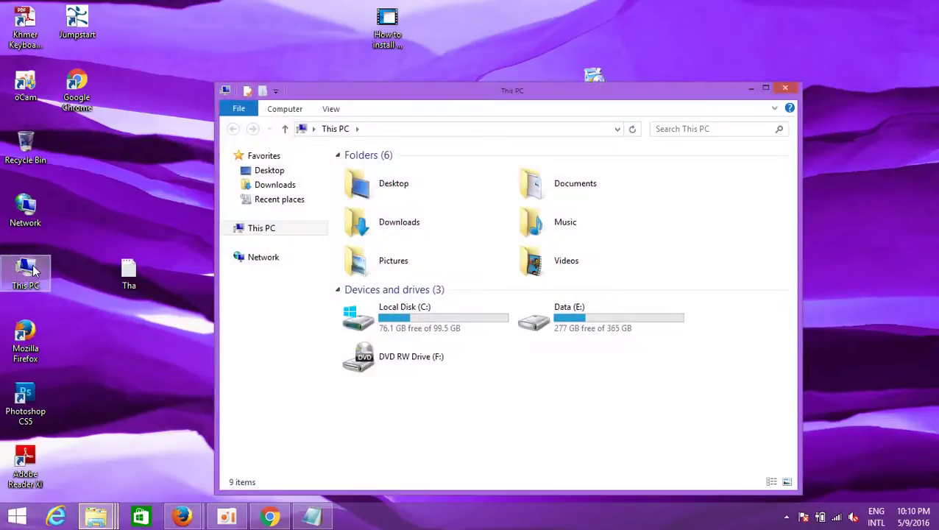
left_click(565, 324)
double_click(565, 323)
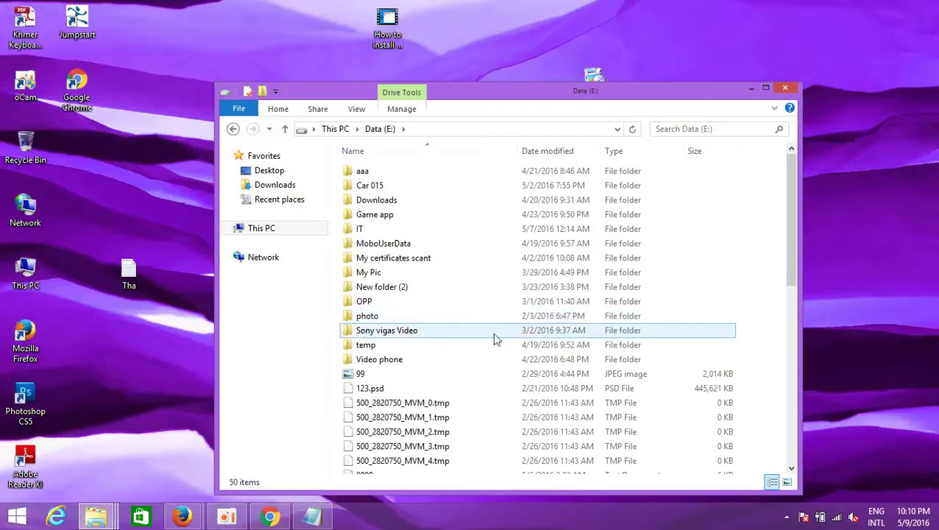
double_click(360, 229)
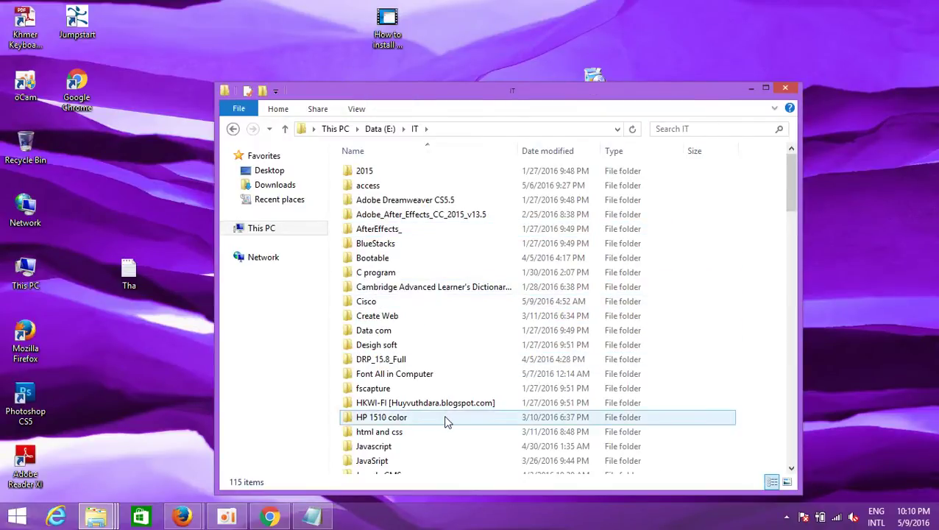
left_click(766, 89)
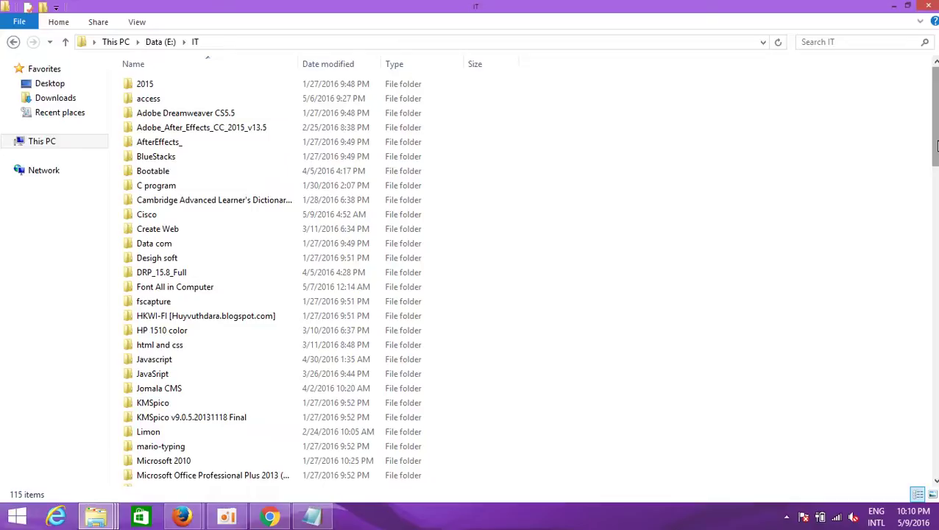
left_click_drag(937, 145, 936, 164)
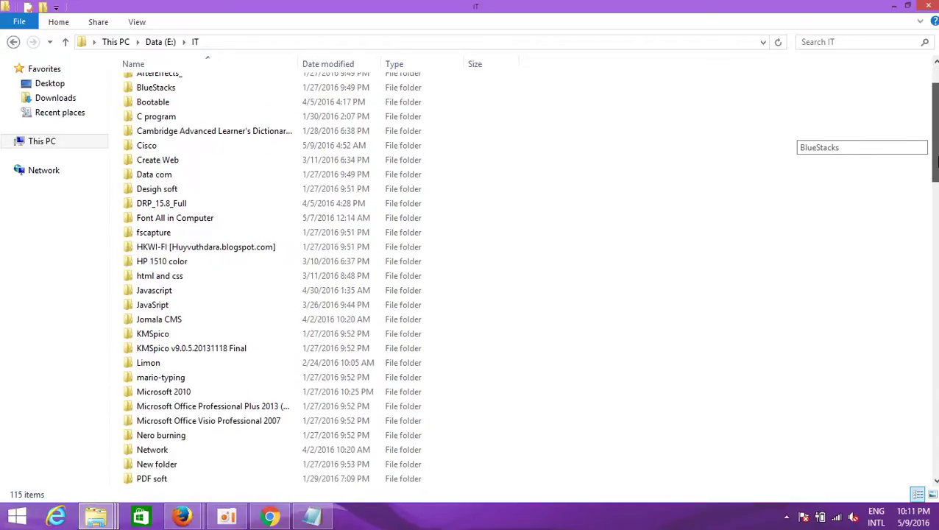
left_click_drag(936, 163, 936, 246)
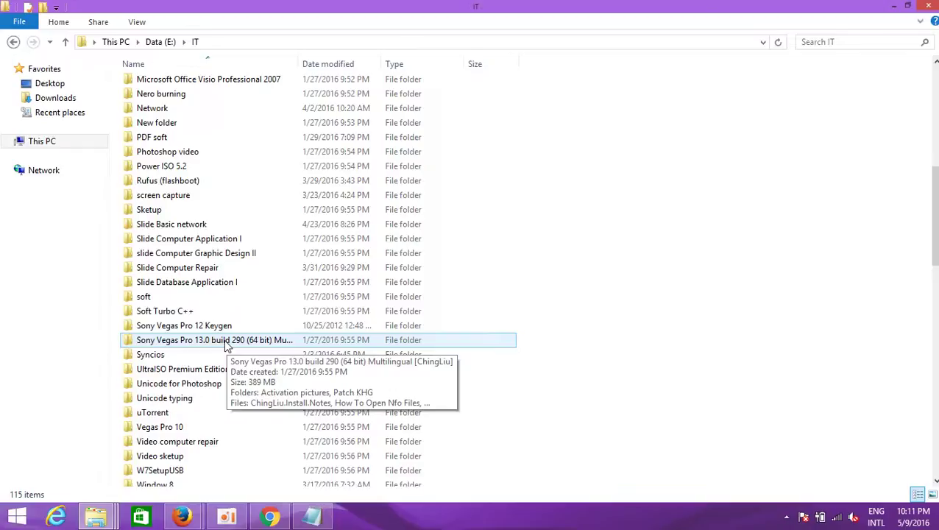
double_click(227, 346)
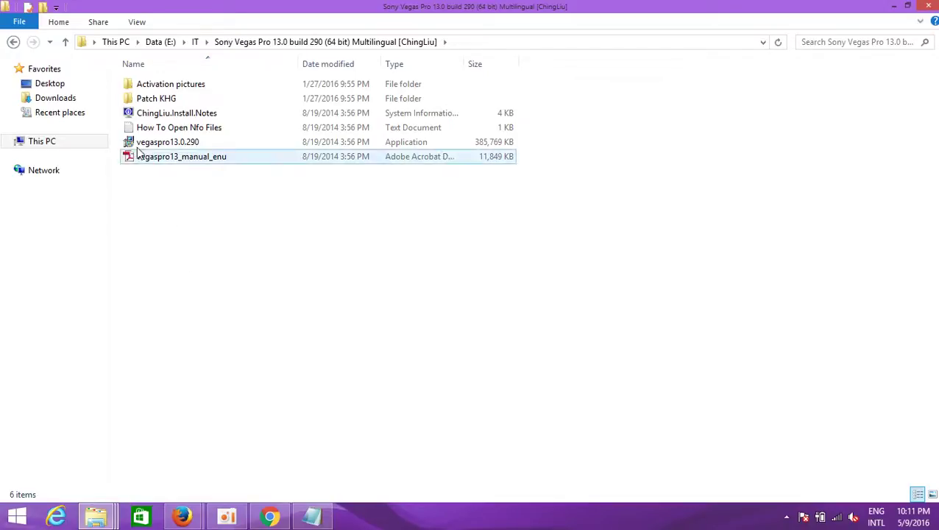
- Launch the vegaspro13.0.290 installer, keep English as the language and choose to install the current version
double_click(168, 142)
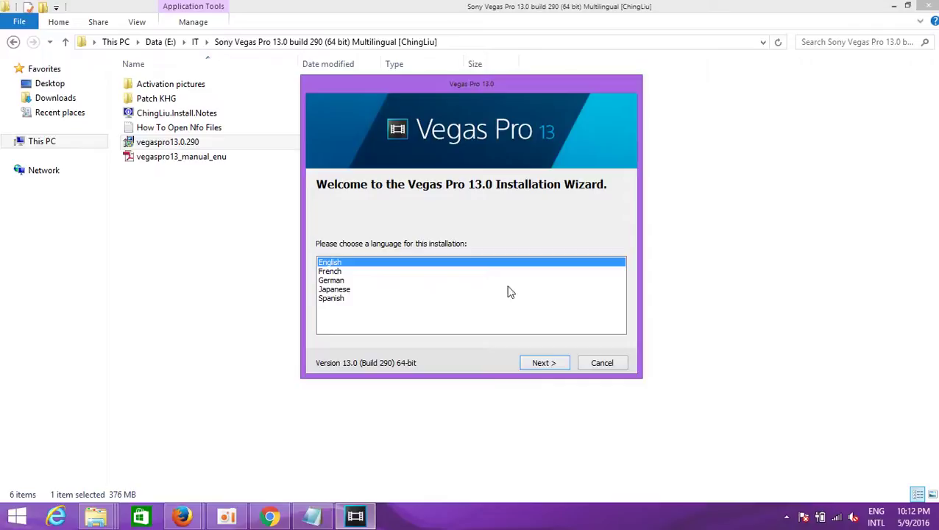
left_click(534, 368)
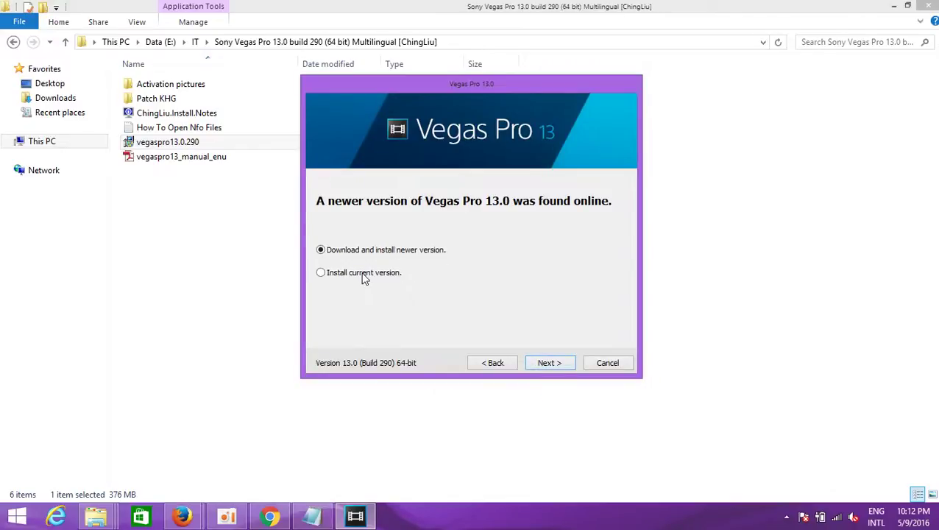
left_click(321, 273)
left_click(545, 362)
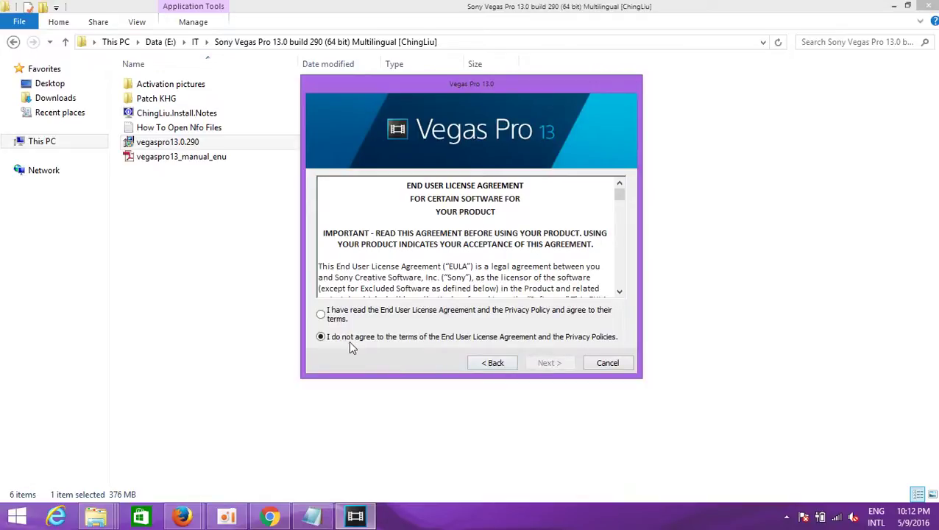
- Accept the license agreement and install Vegas Pro 13.0 in the default folder with a desktop shortcut, then finish the wizard
left_click(320, 315)
left_click(547, 364)
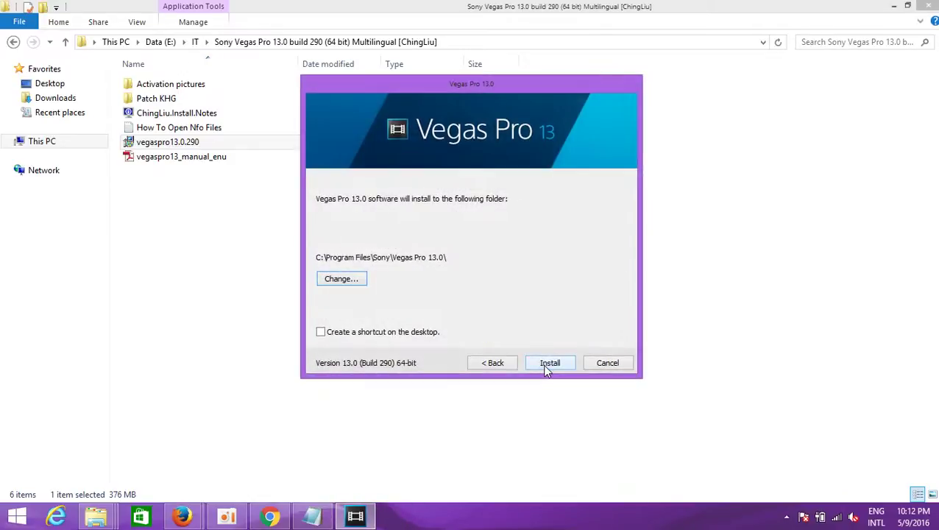
left_click(418, 335)
left_click(541, 364)
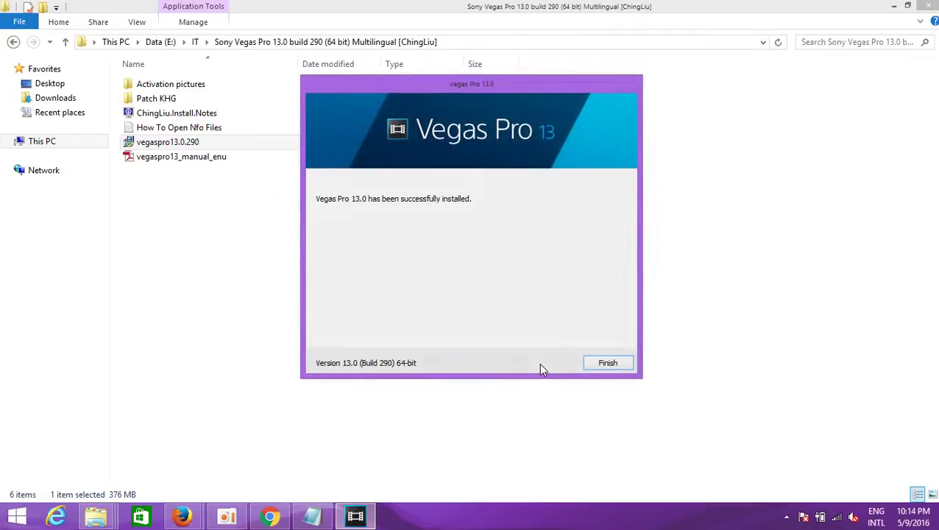
left_click(607, 363)
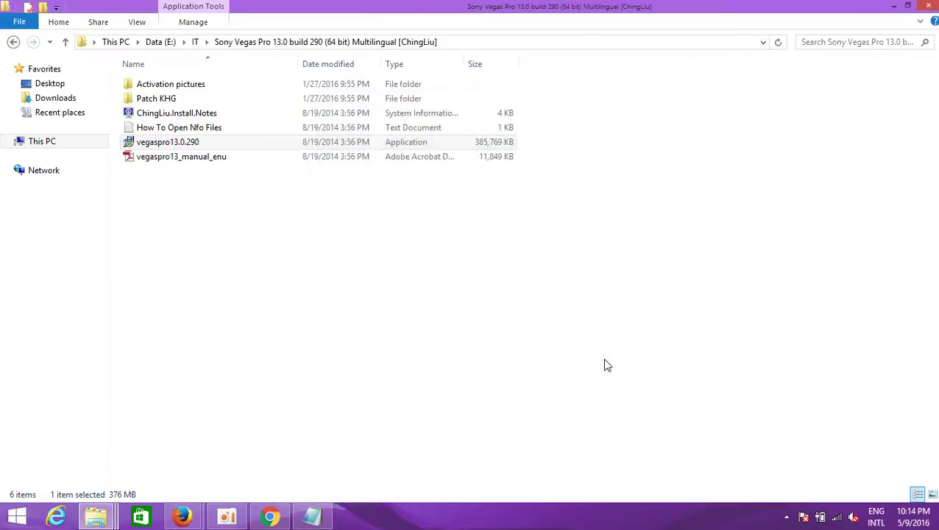
- Look into the Activation pictures folder and return to the Sony Vegas Pro 13.0 folder
left_click(190, 86)
double_click(190, 87)
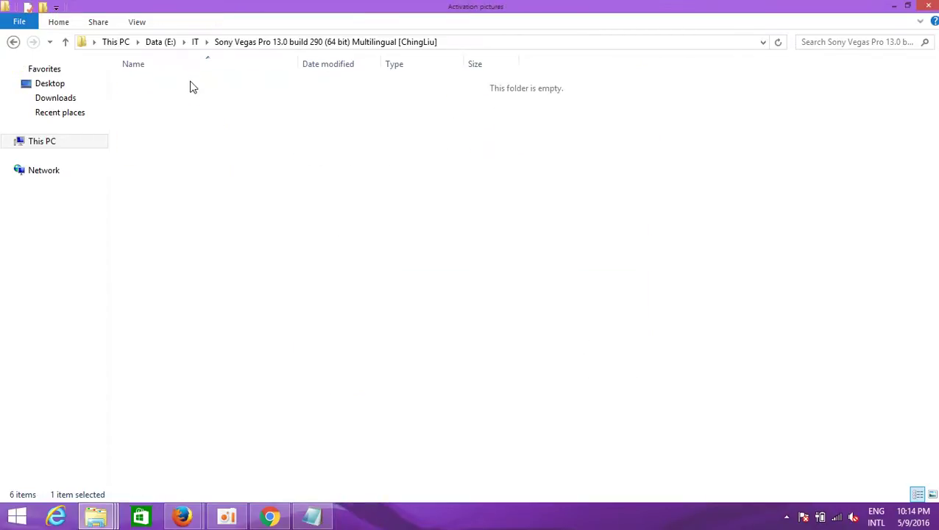
left_click(14, 43)
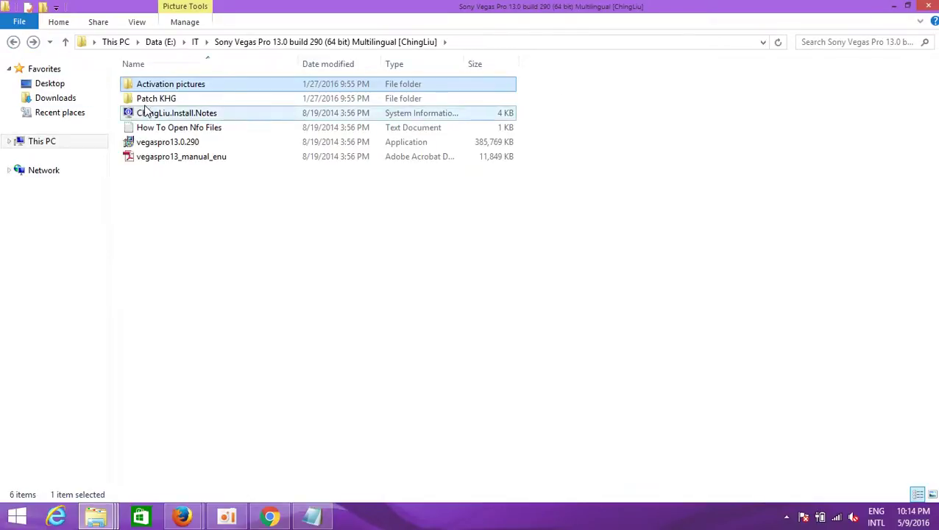
- Run vegas.pro.13.0.(64-bit)-patch from the Patch KHG folder, try to apply the patch, and exit the patcher
double_click(150, 100)
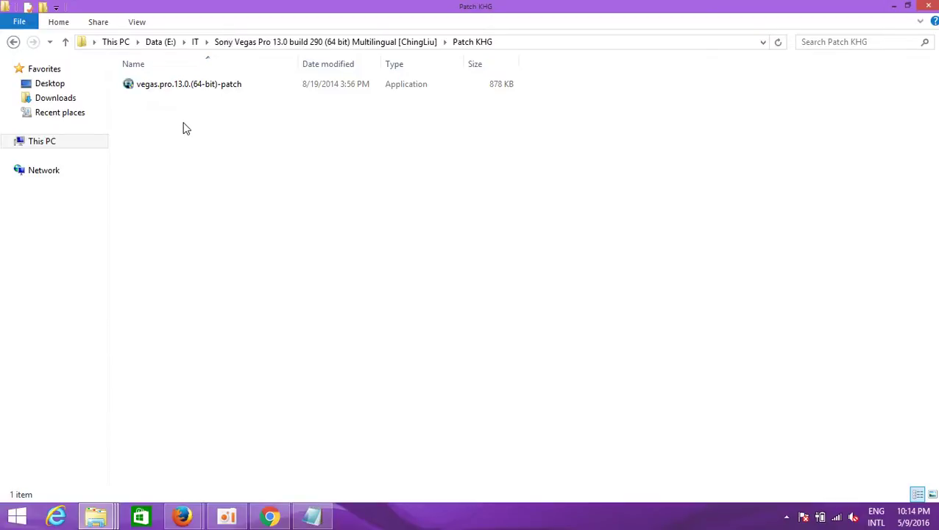
left_click(211, 87)
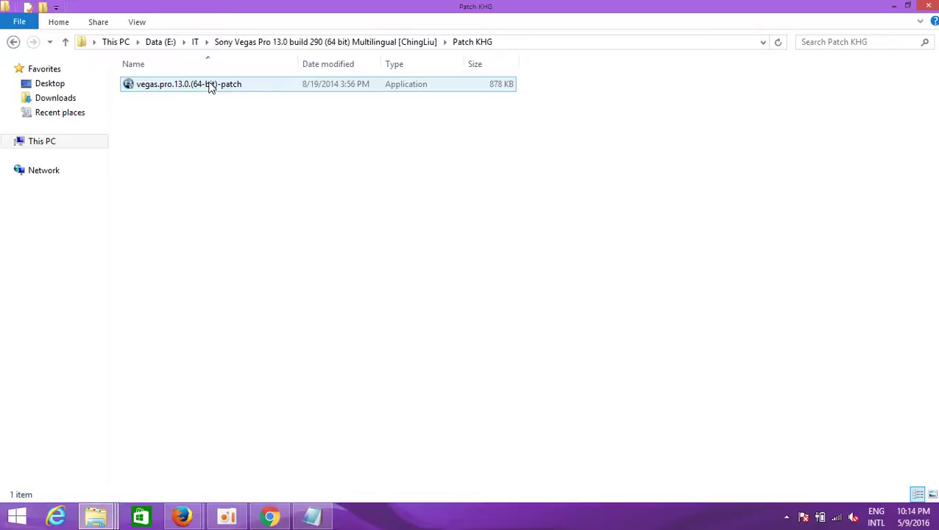
left_click(211, 87)
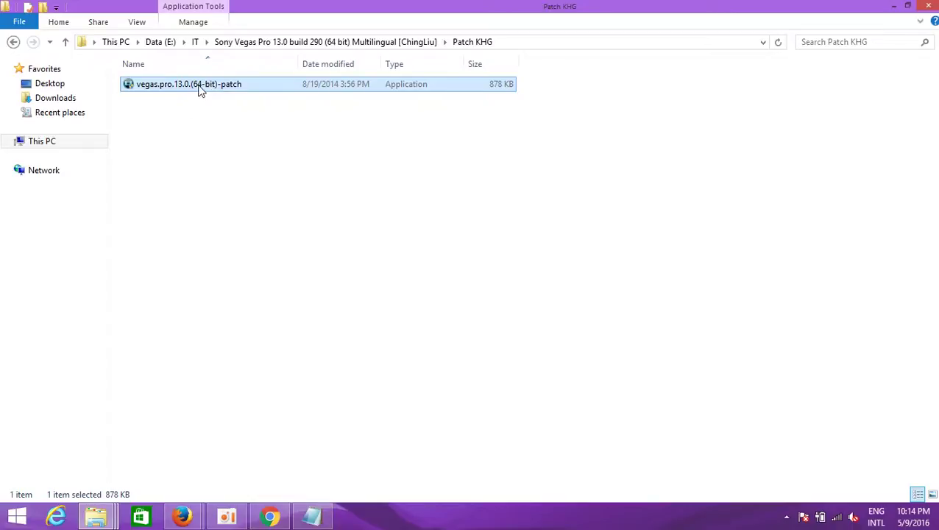
double_click(200, 89)
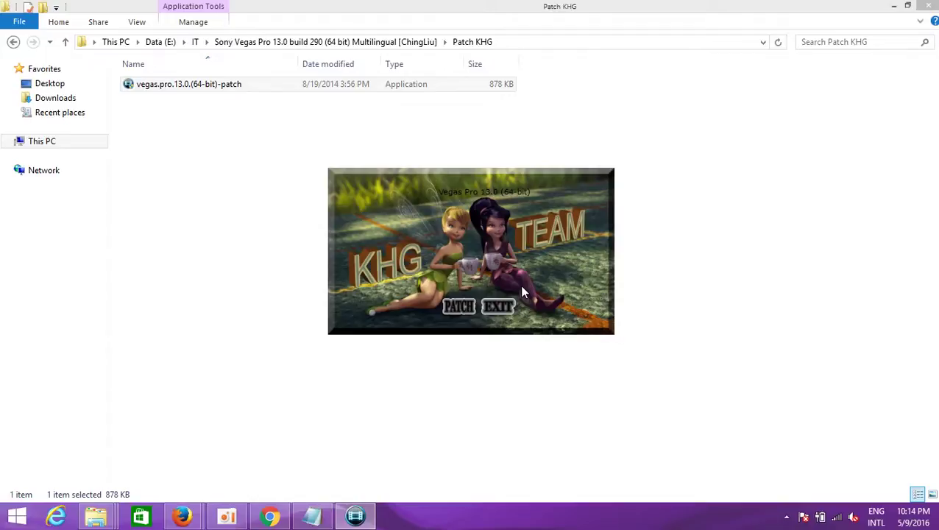
left_click(457, 308)
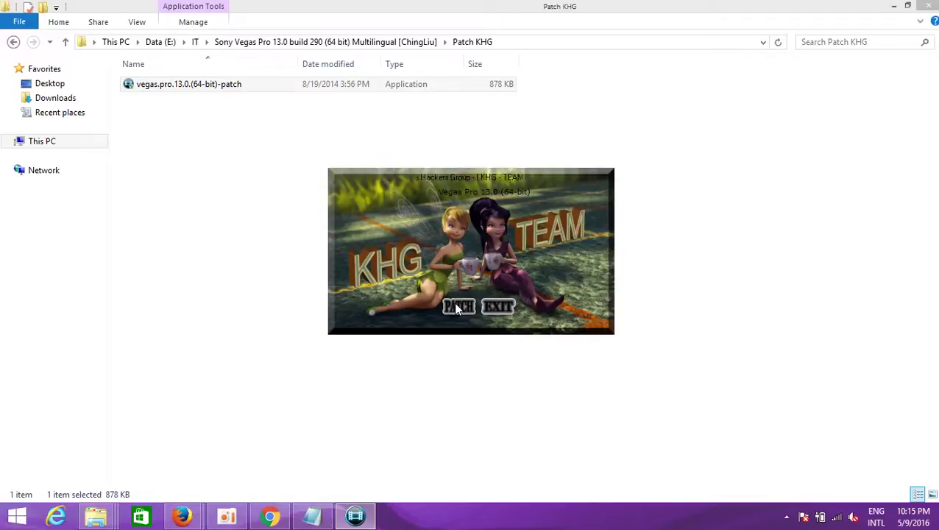
left_click(496, 309)
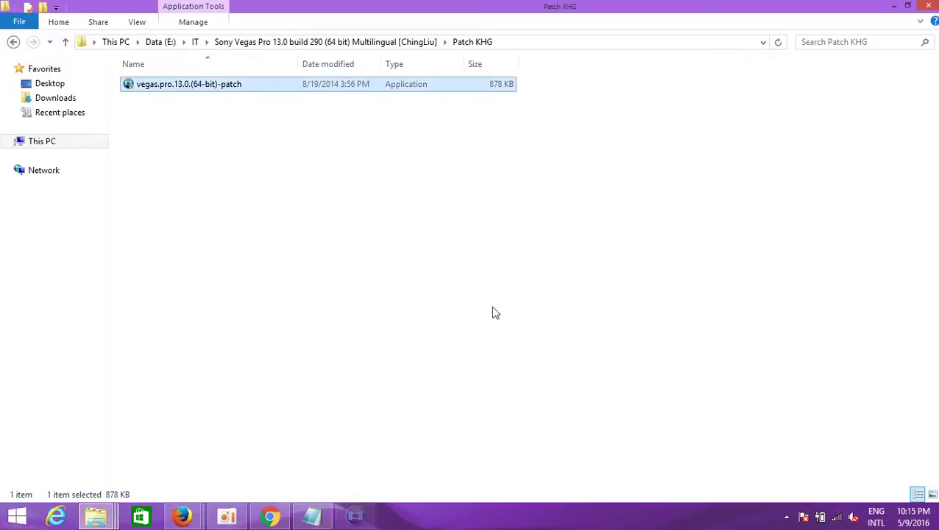
right_click(243, 87)
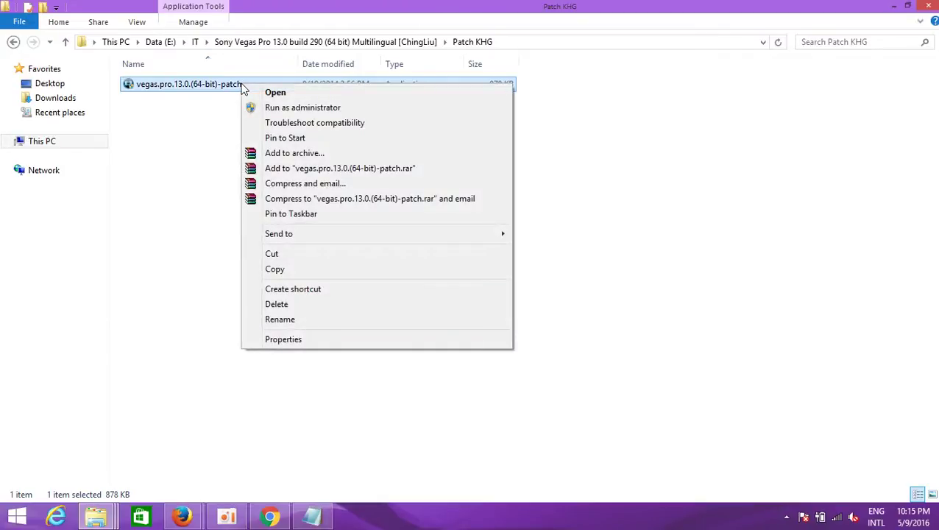
left_click(269, 109)
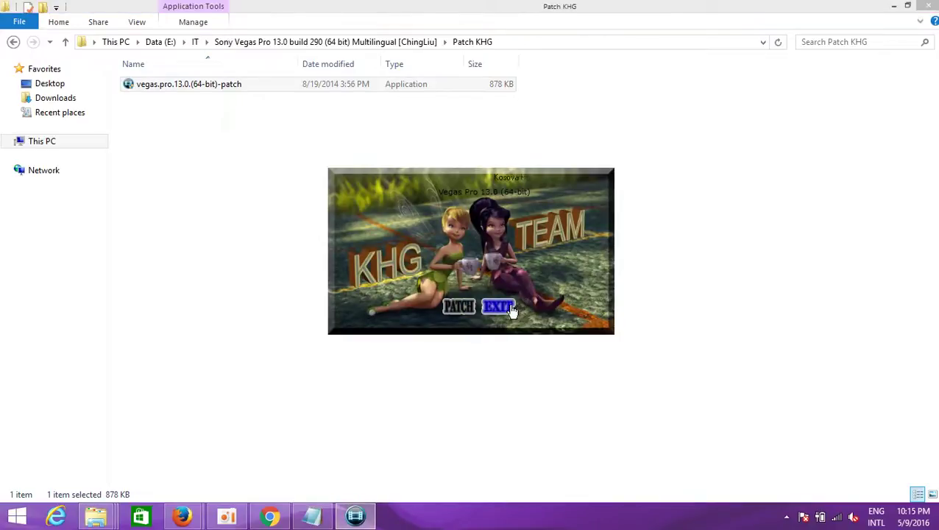
left_click(503, 307)
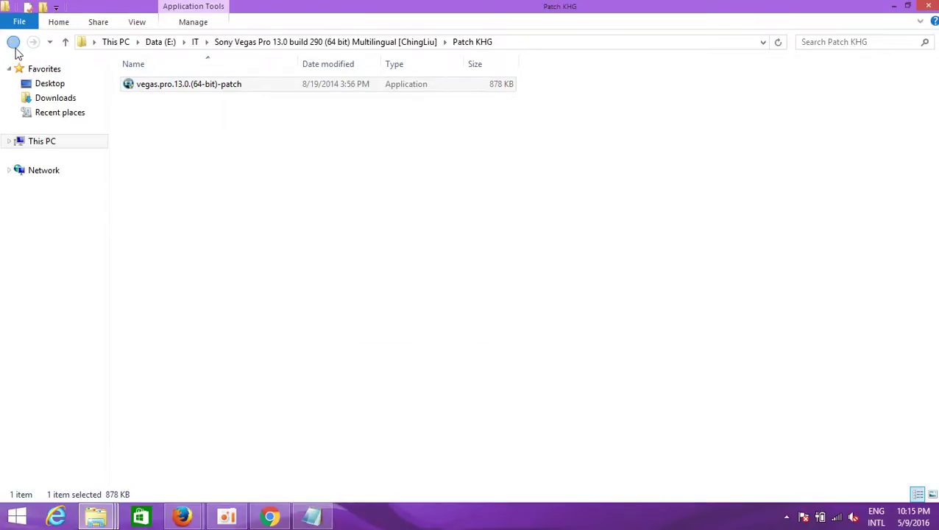
- Copy the vegas.pro.13.0.(64-bit)-patch file from the Patch KHG folder and open the Local Disk (C:) drive
left_click(14, 43)
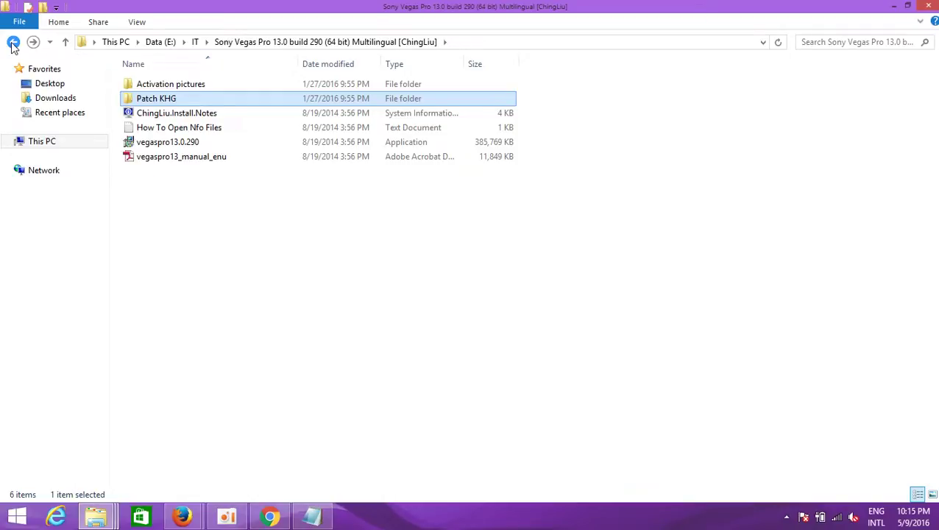
double_click(149, 101)
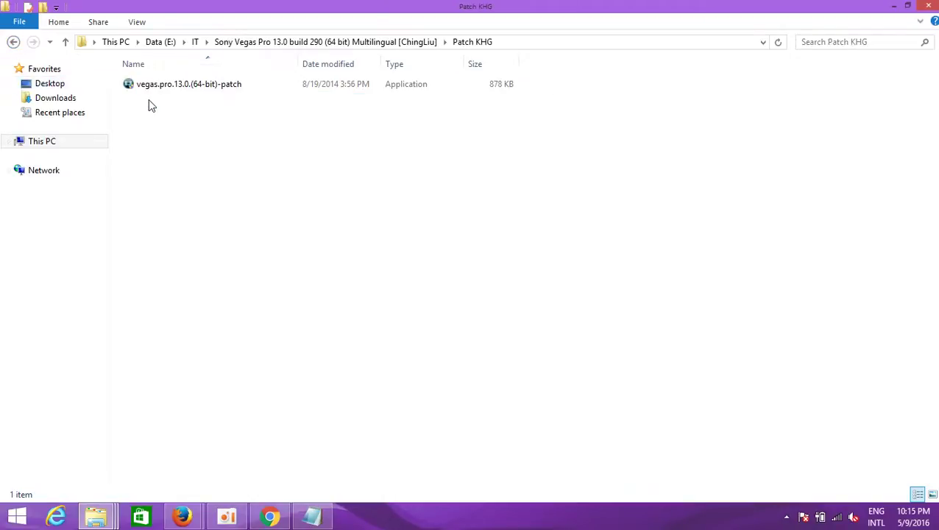
right_click(199, 89)
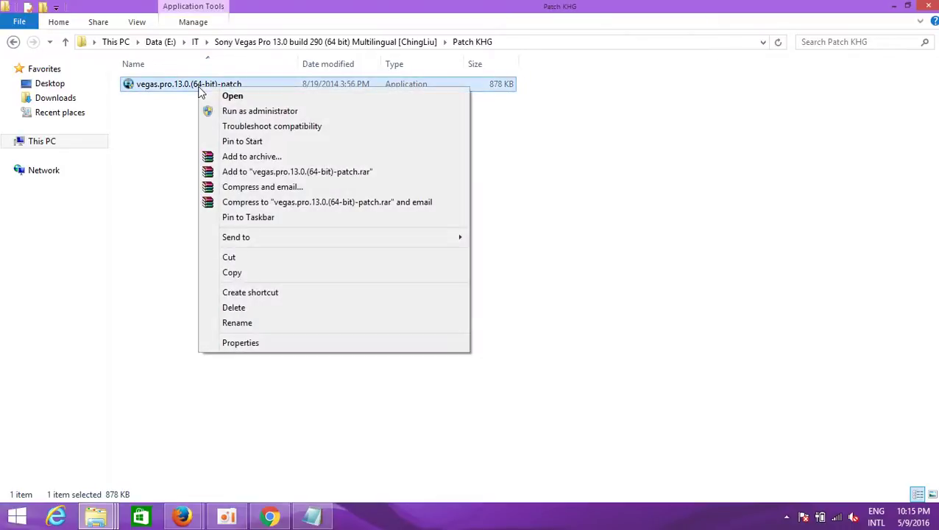
left_click(230, 273)
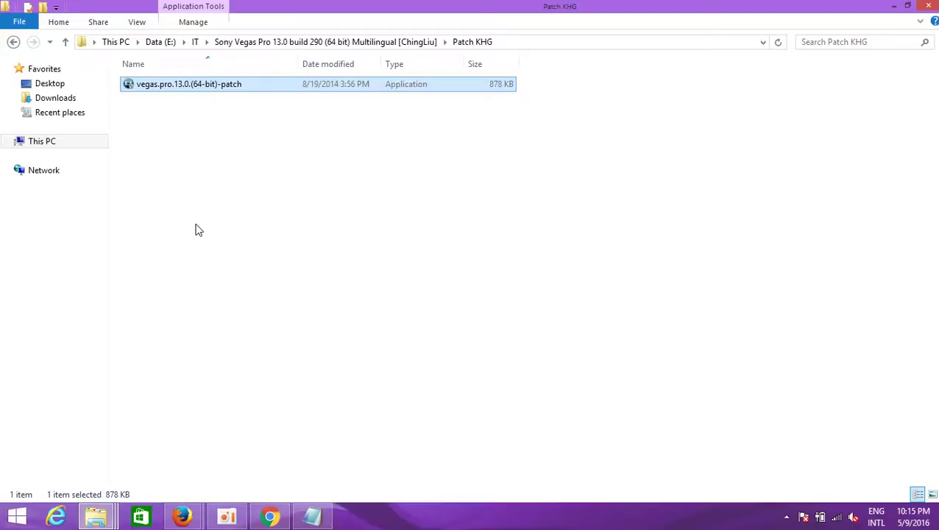
left_click(43, 142)
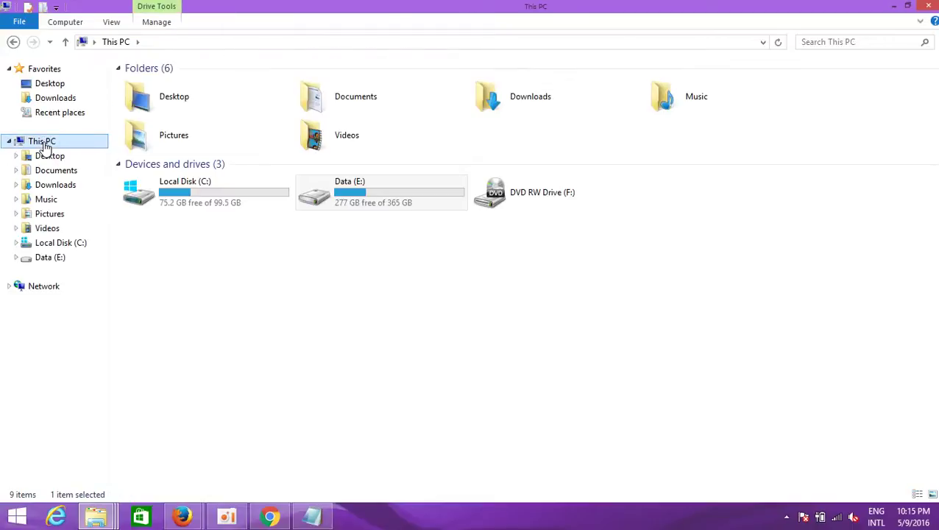
double_click(200, 195)
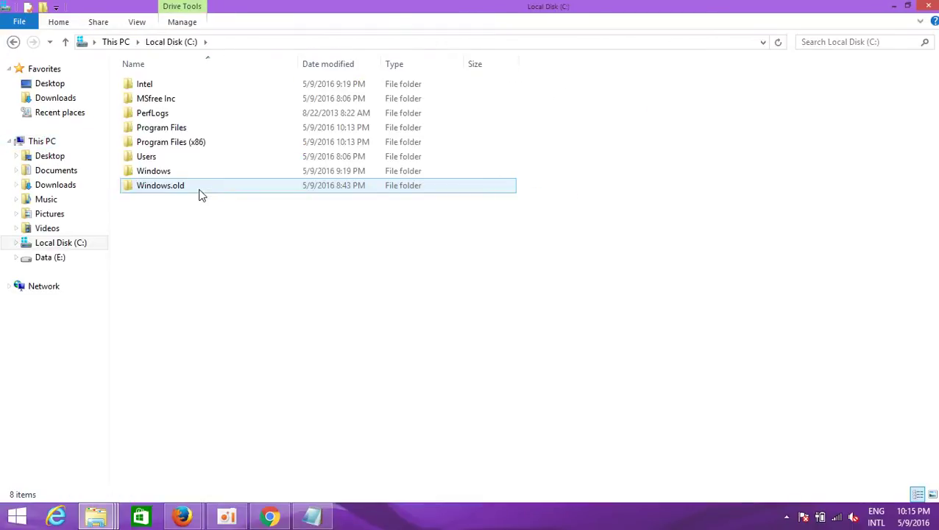
left_click(173, 146)
double_click(174, 146)
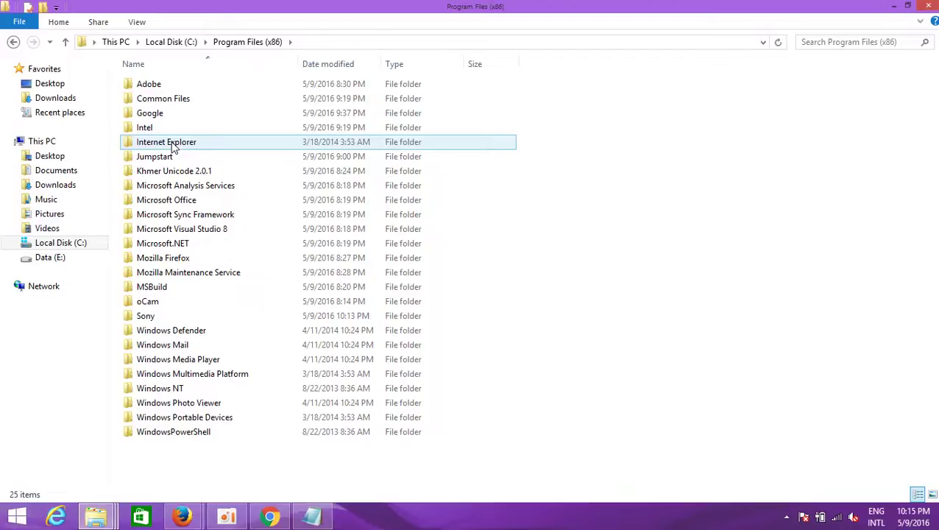
double_click(155, 318)
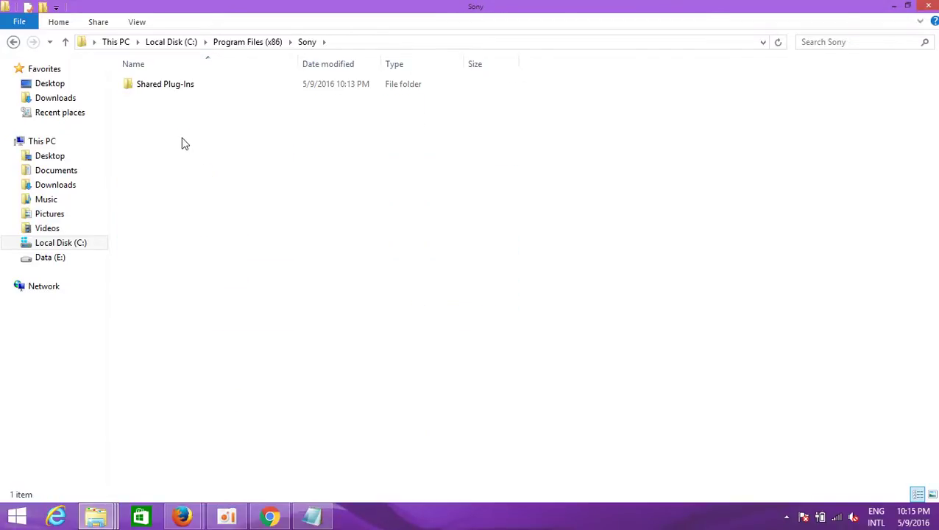
double_click(134, 88)
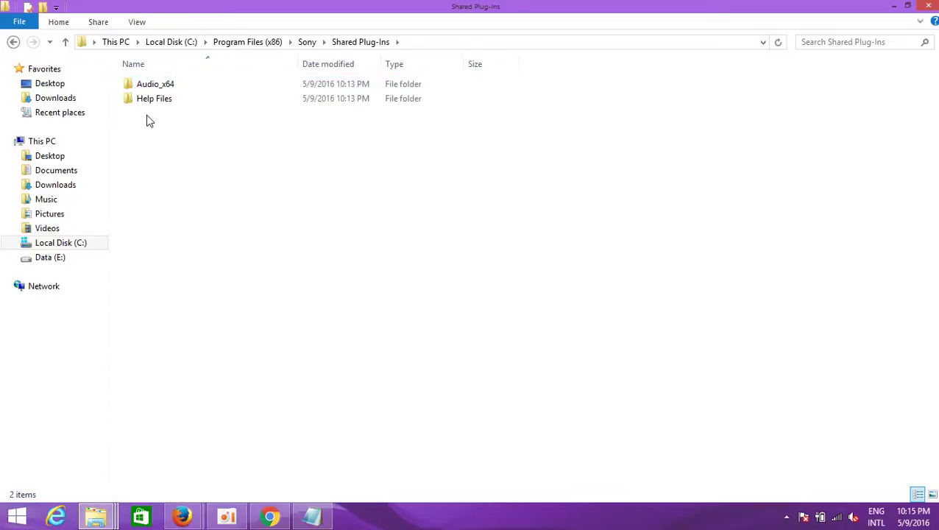
left_click(13, 42)
left_click(13, 42)
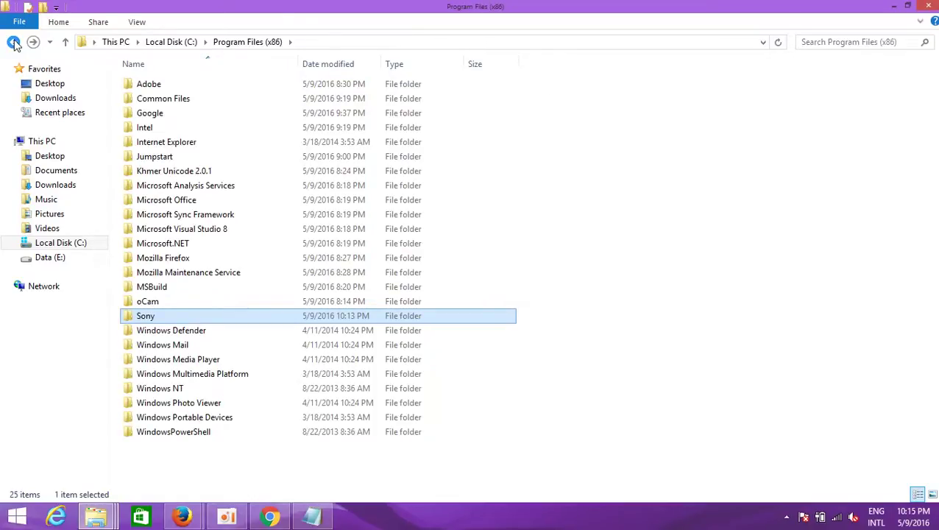
left_click(14, 42)
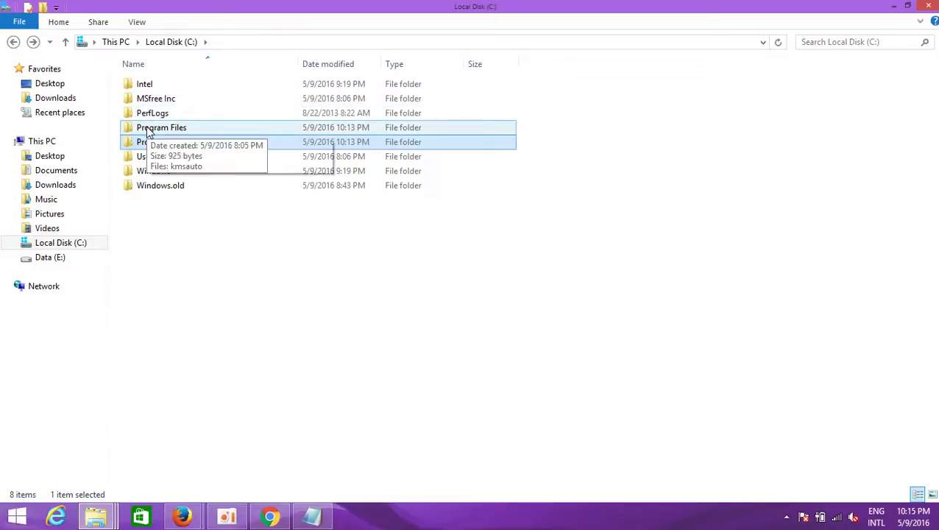
- Paste the copied patch file into Program Files > Sony > Vegas Pro 13.0 on the C: drive, granting administrator permission
double_click(149, 129)
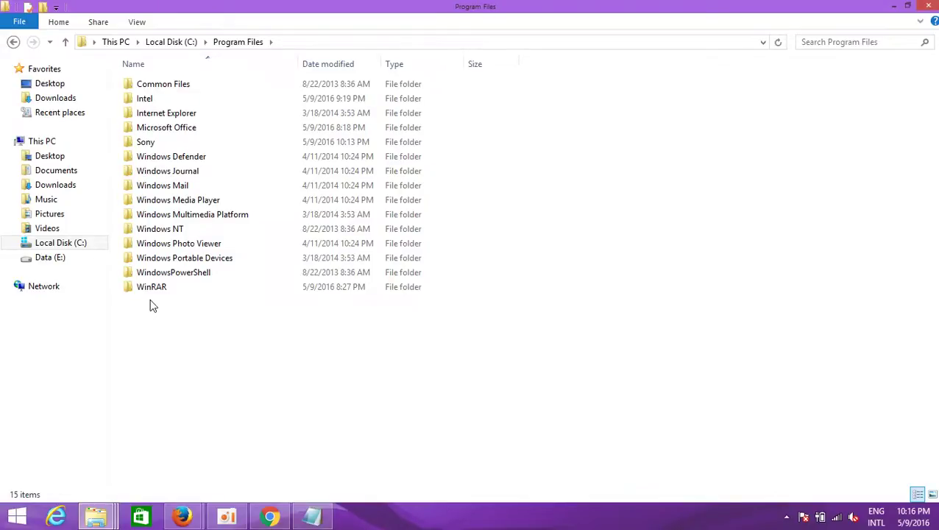
double_click(176, 143)
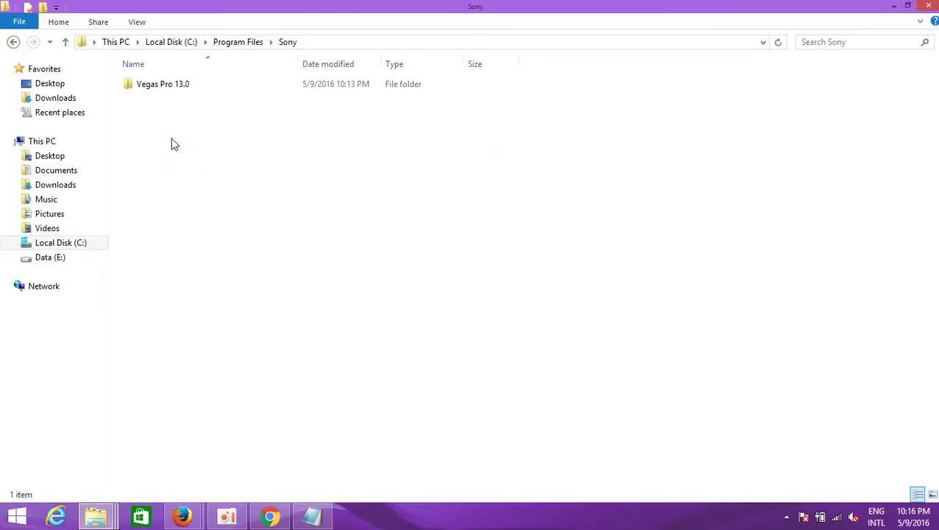
double_click(179, 85)
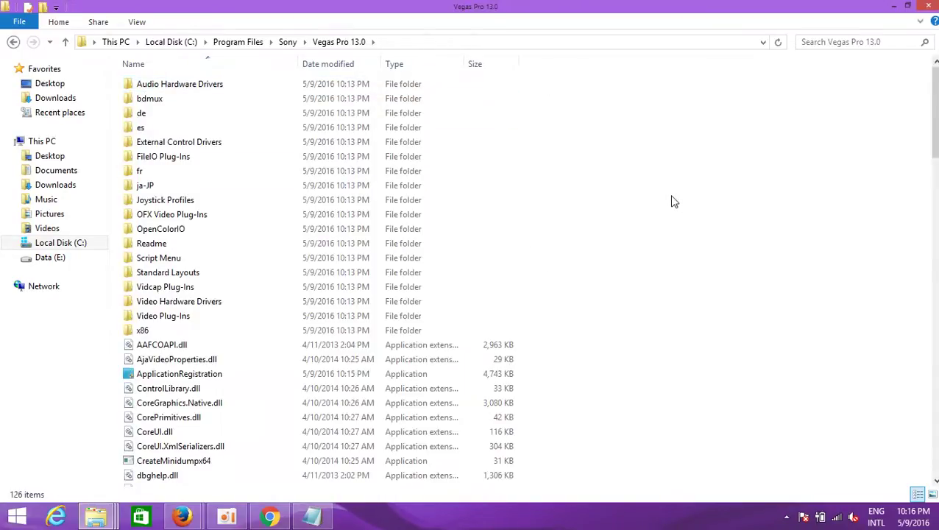
right_click(625, 197)
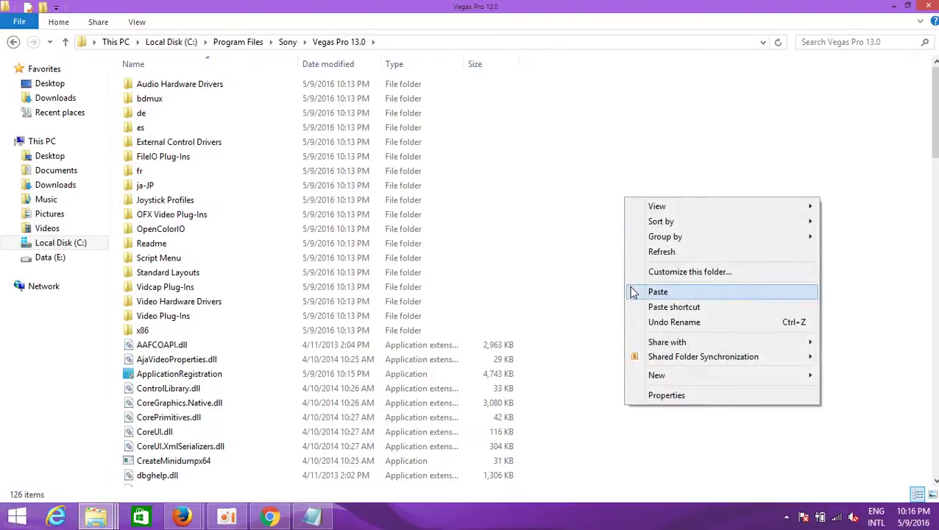
left_click(657, 292)
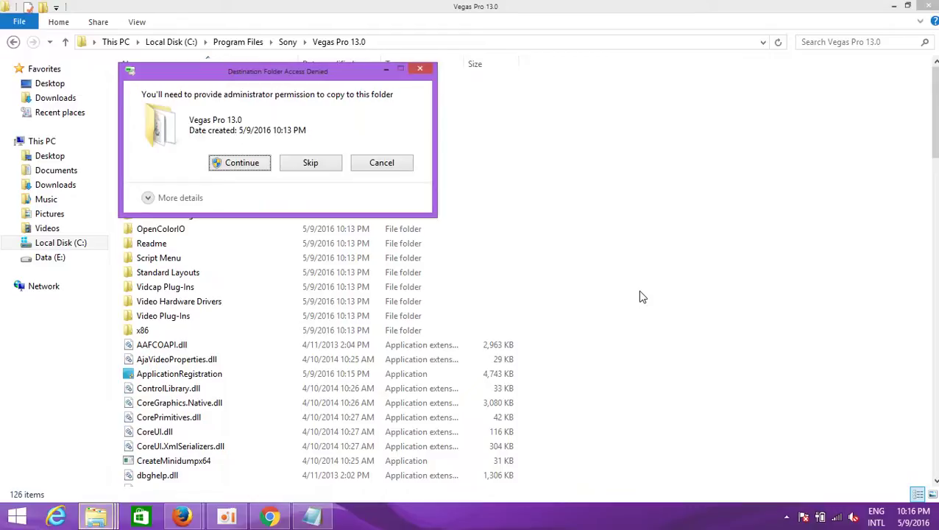
left_click(241, 163)
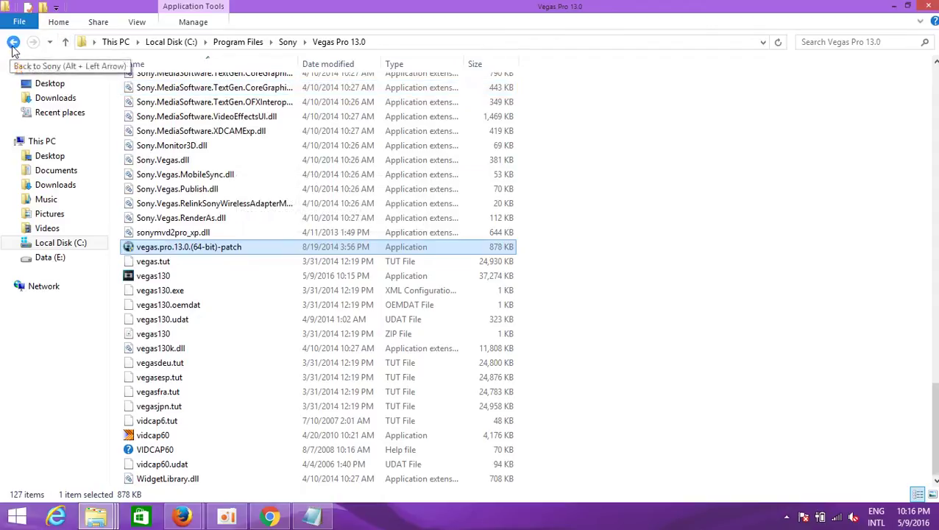
- Go back from the Vegas Pro 13.0 folder to This PC and minimize the window to show the desktop
left_click(13, 43)
left_click(13, 43)
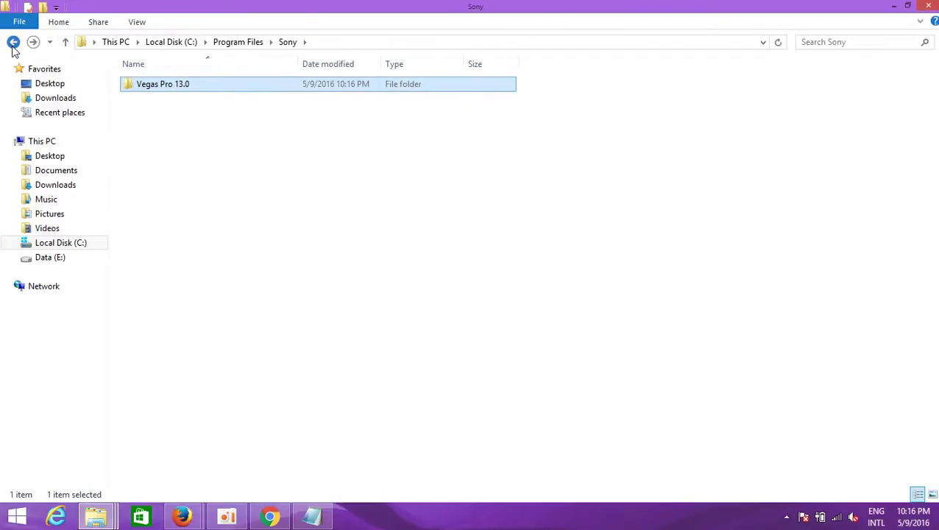
left_click(14, 42)
left_click(13, 42)
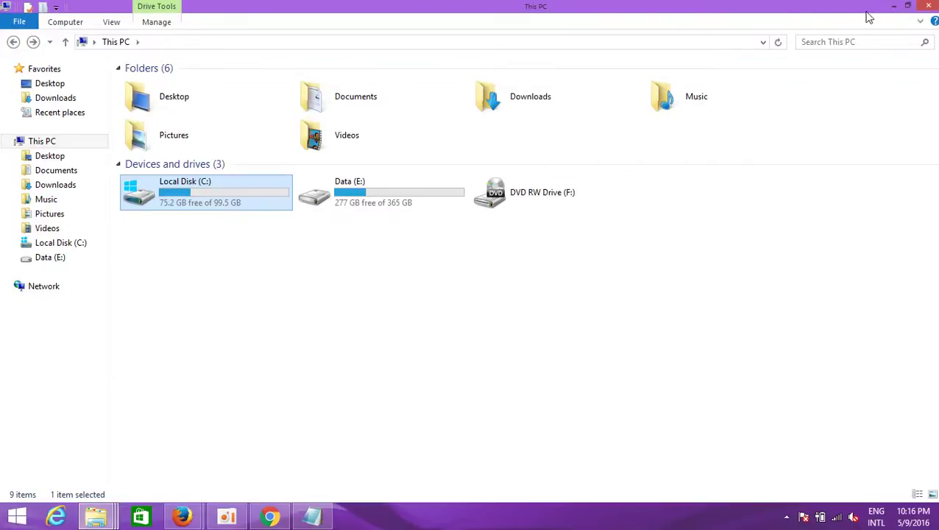
left_click(892, 6)
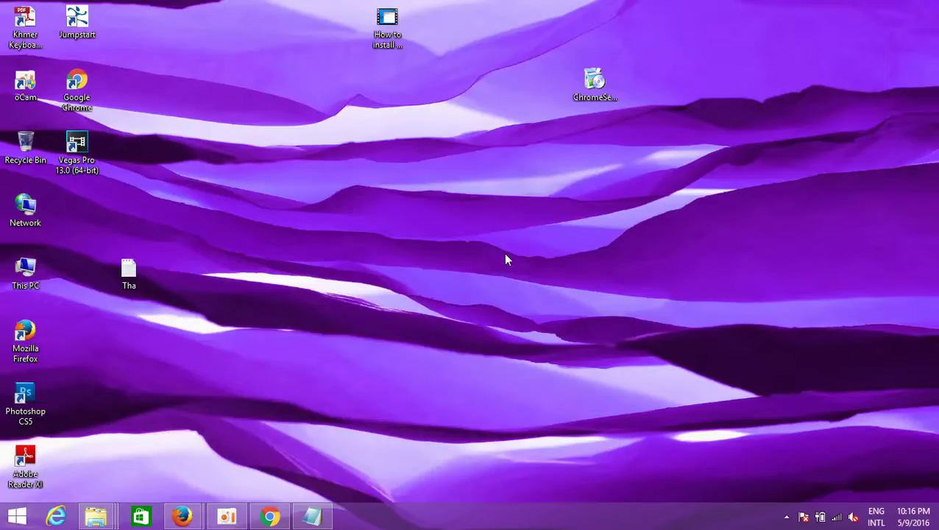
- Launch Vegas Pro 13.0 (64-bit) from the desktop to check that it runs, dismissing the update notice, and close it
left_click(80, 150)
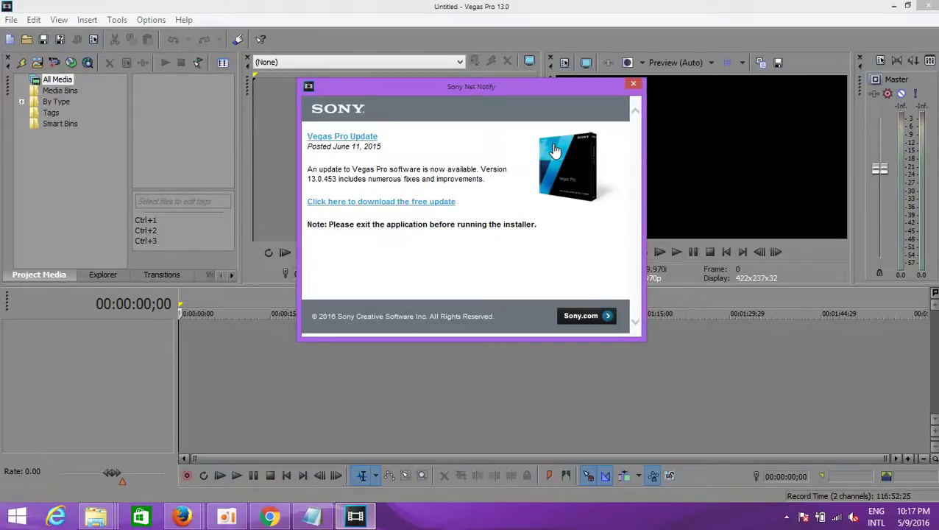
left_click(633, 86)
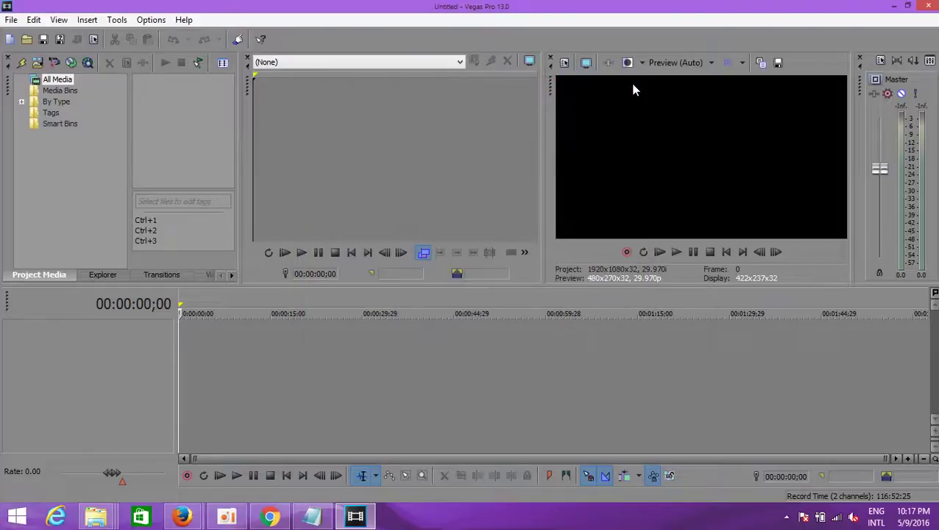
left_click(235, 393)
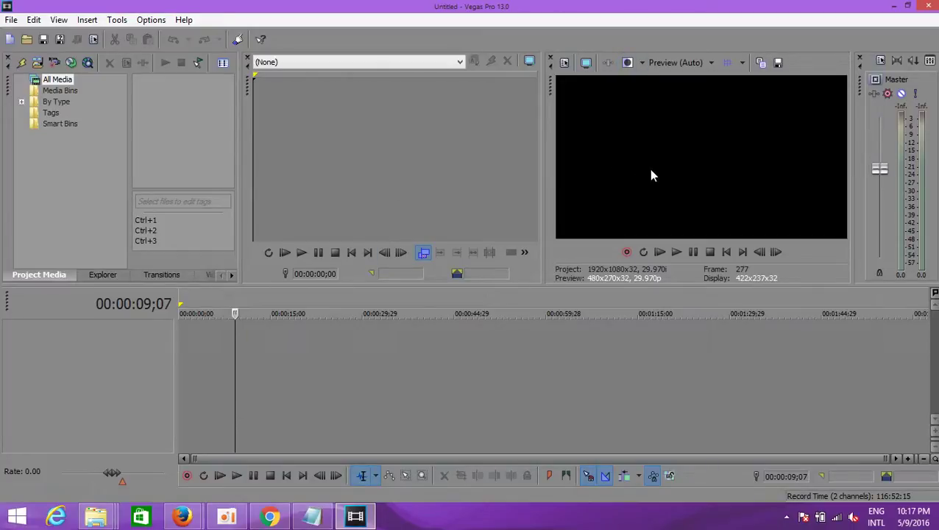
left_click(928, 6)
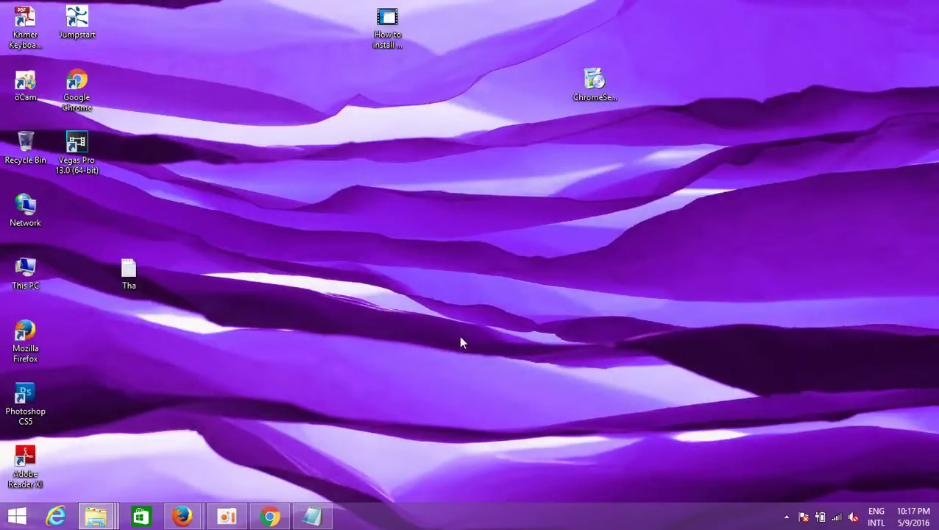
left_click(225, 522)
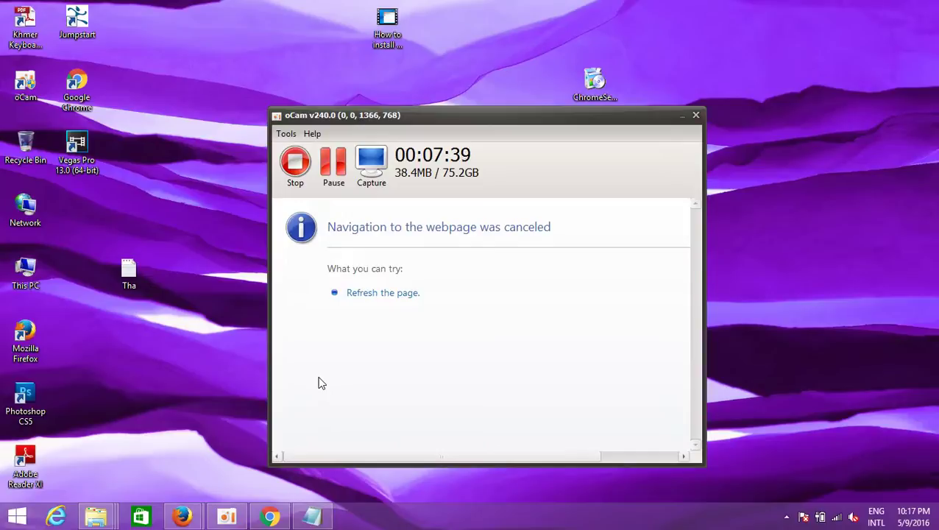